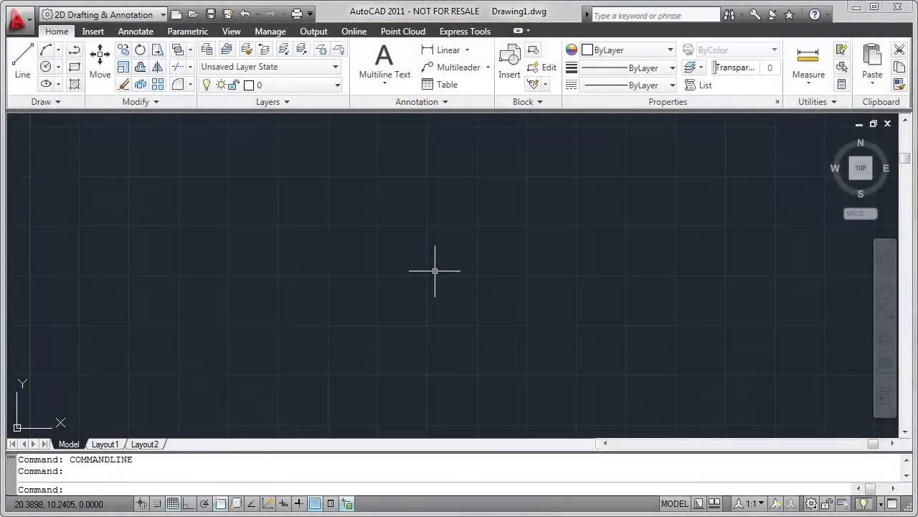
In the Dimension Style Manager, begin a new style from Standard named TCG-DualUnit
left_click(140, 31)
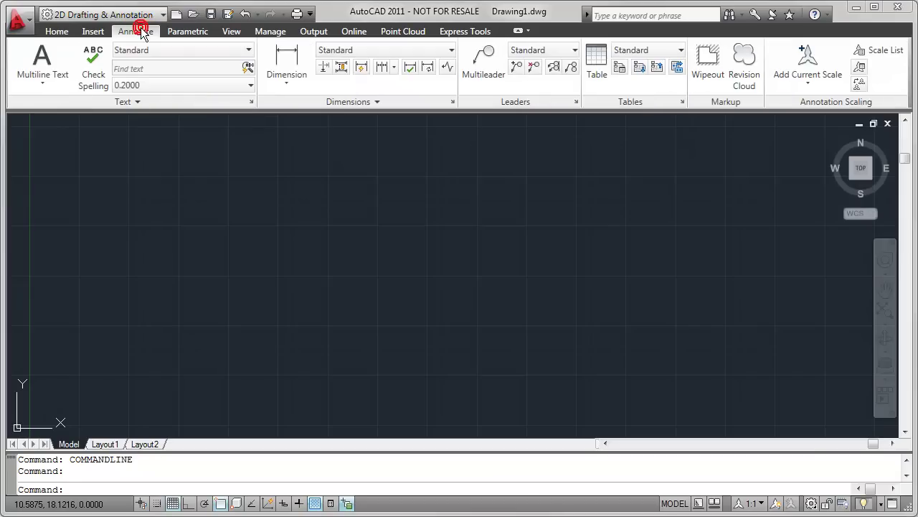
left_click(453, 102)
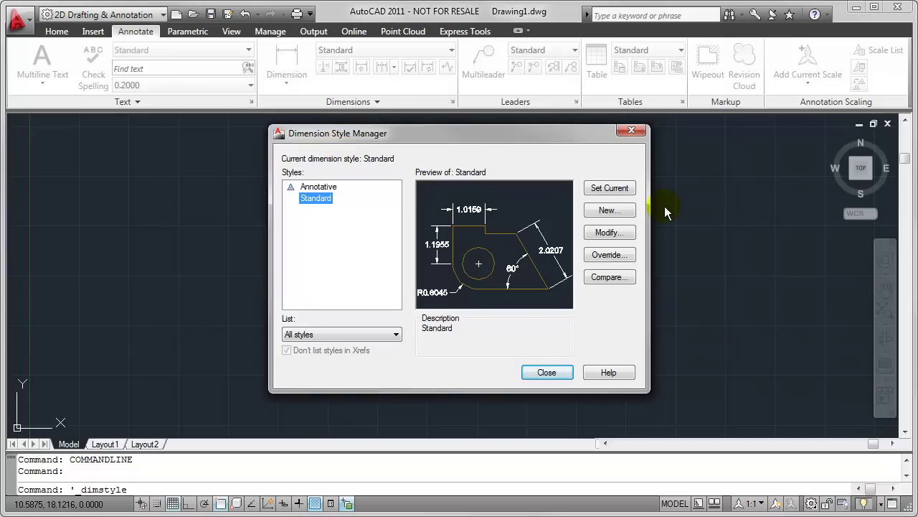
left_click(634, 210)
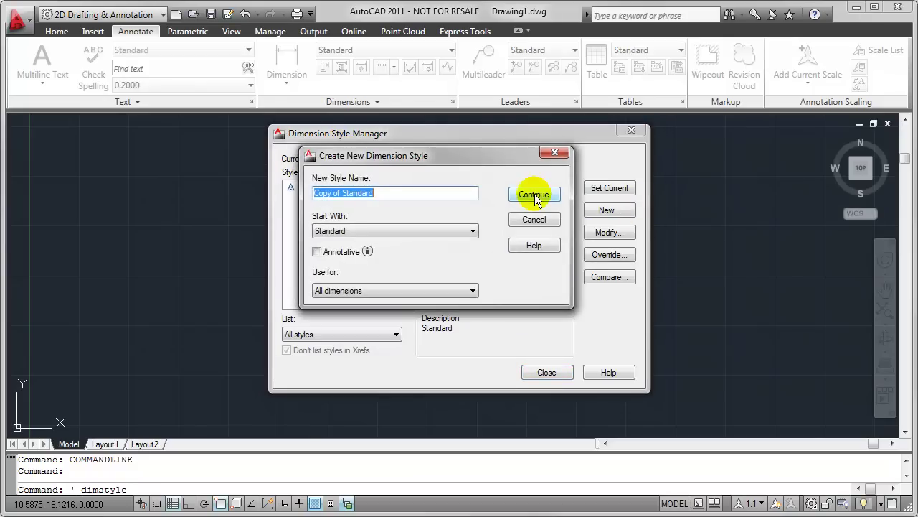
type("TCG-")
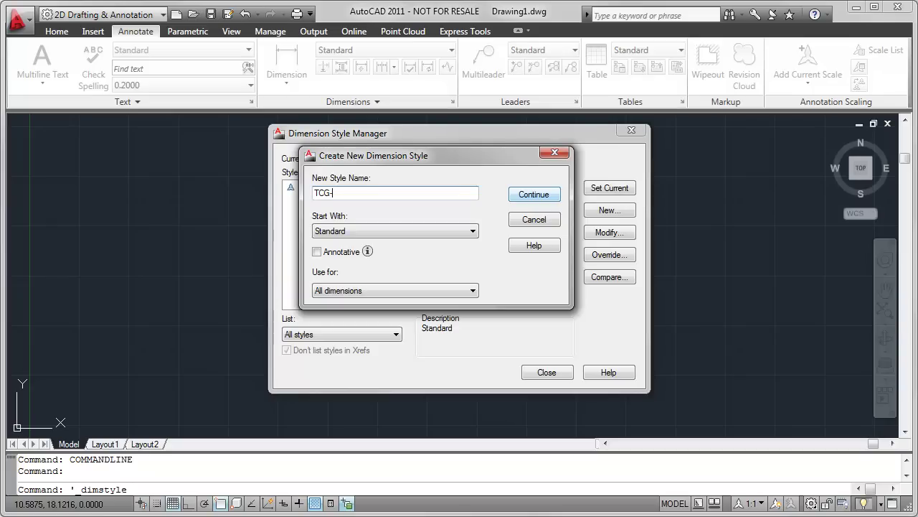
type("DualUnit")
Give TCG-DualUnit primary units 0.00 precision and an 'in' suffix
left_click(540, 192)
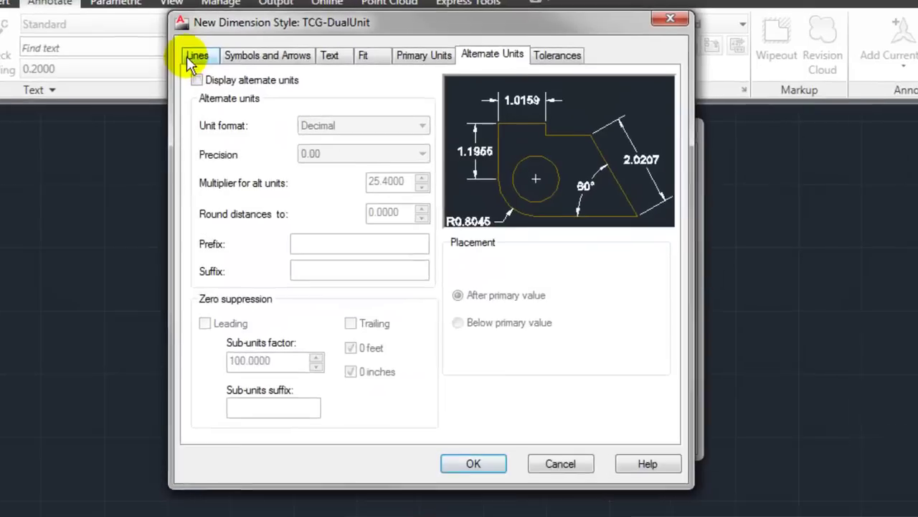
left_click(188, 61)
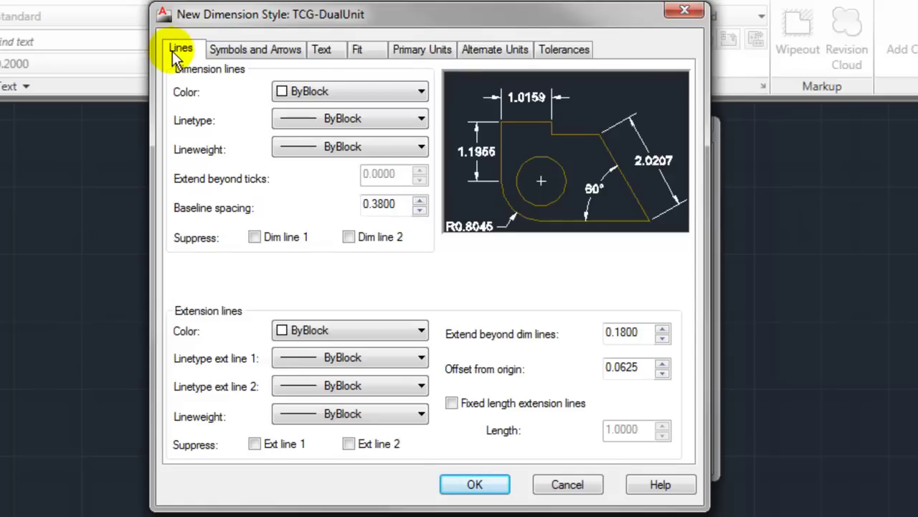
left_click(404, 59)
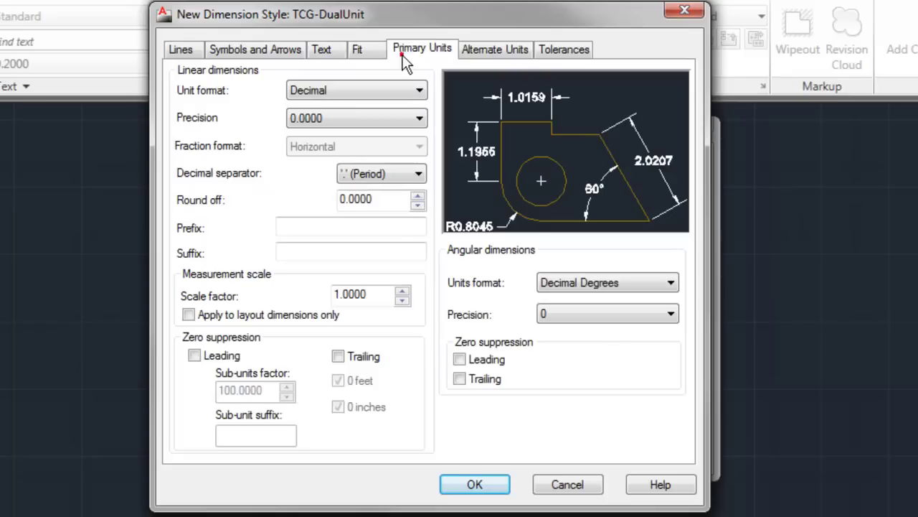
left_click(363, 118)
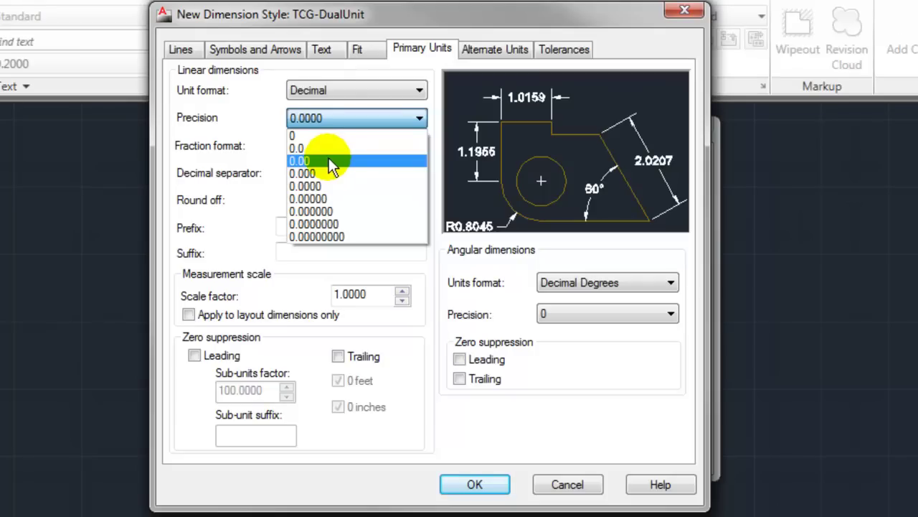
left_click(329, 159)
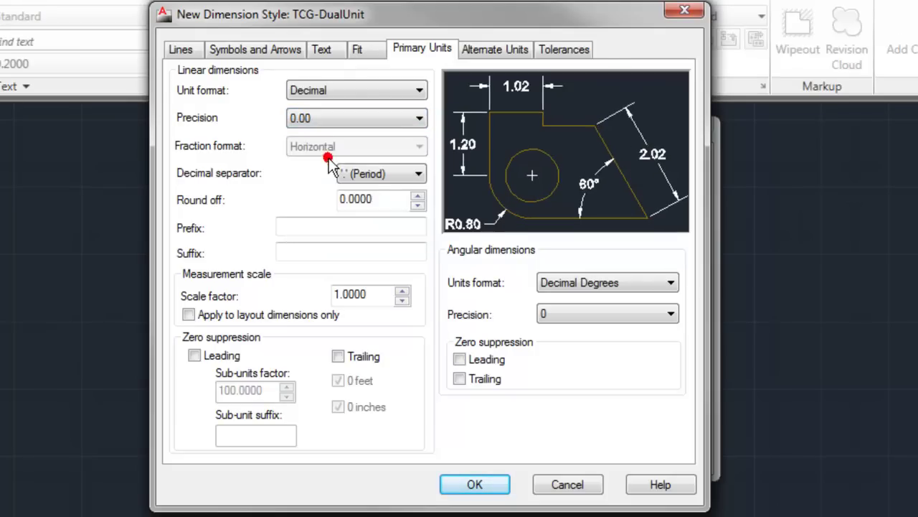
left_click(321, 253)
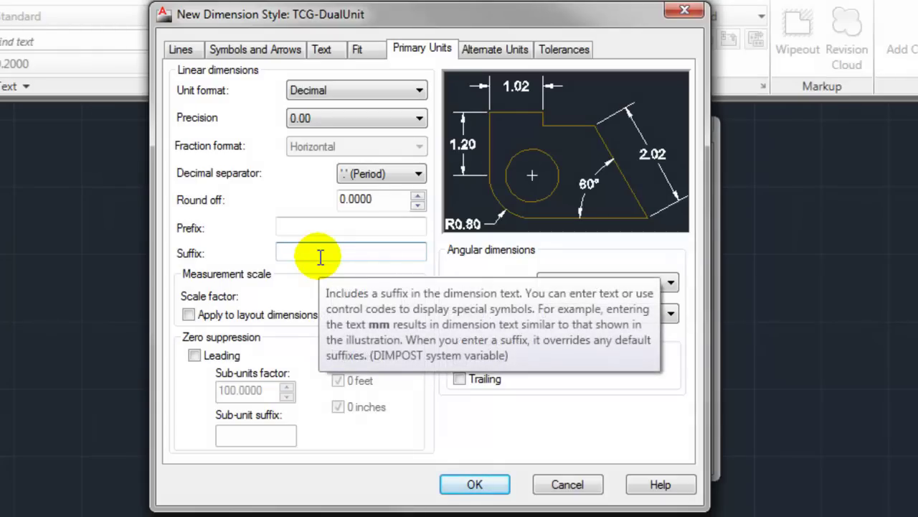
type("in")
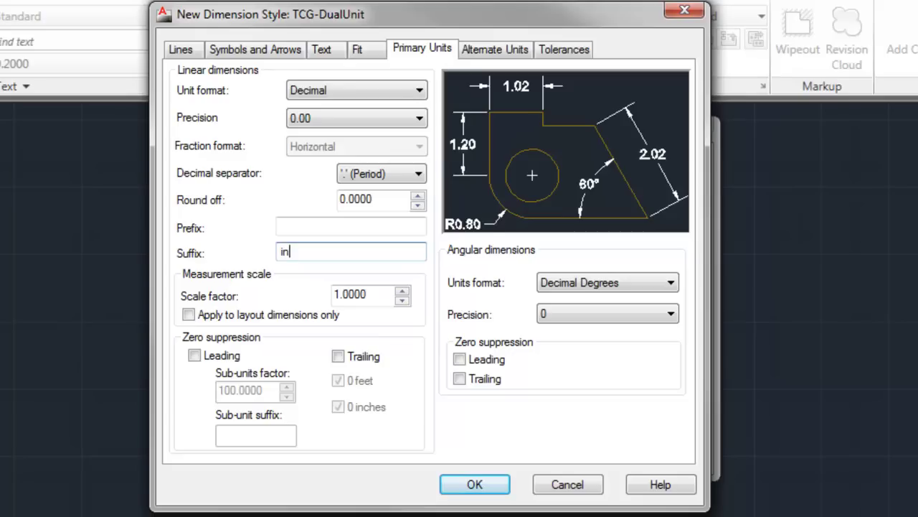
key("Tab")
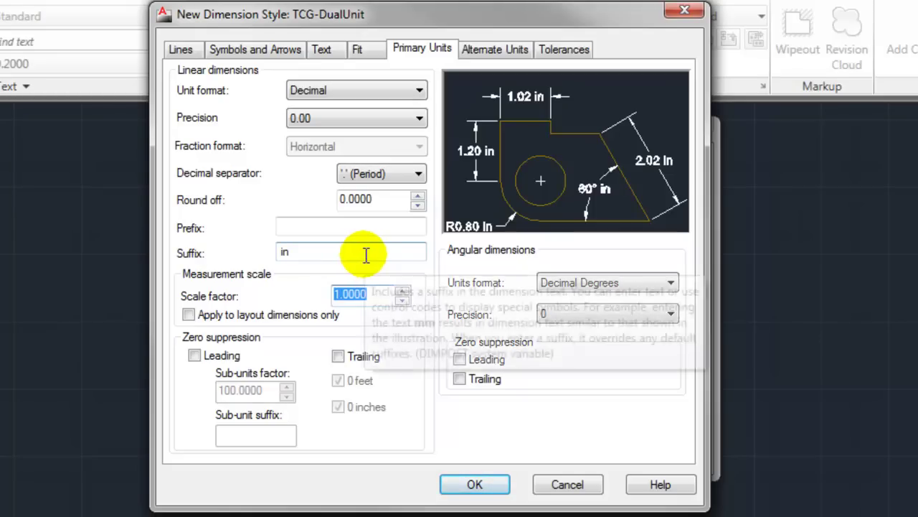
Enable alternate units with 0 precision and the 25.4000 multiplier
left_click(497, 51)
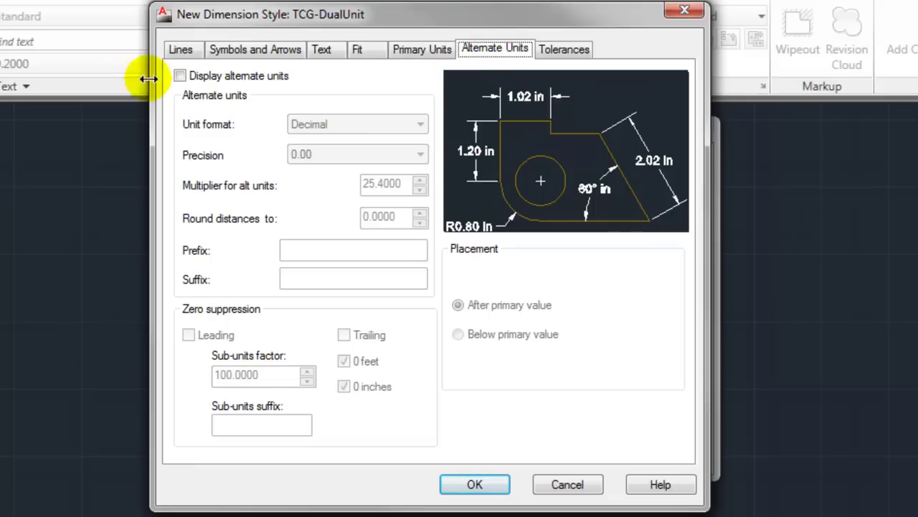
left_click(180, 75)
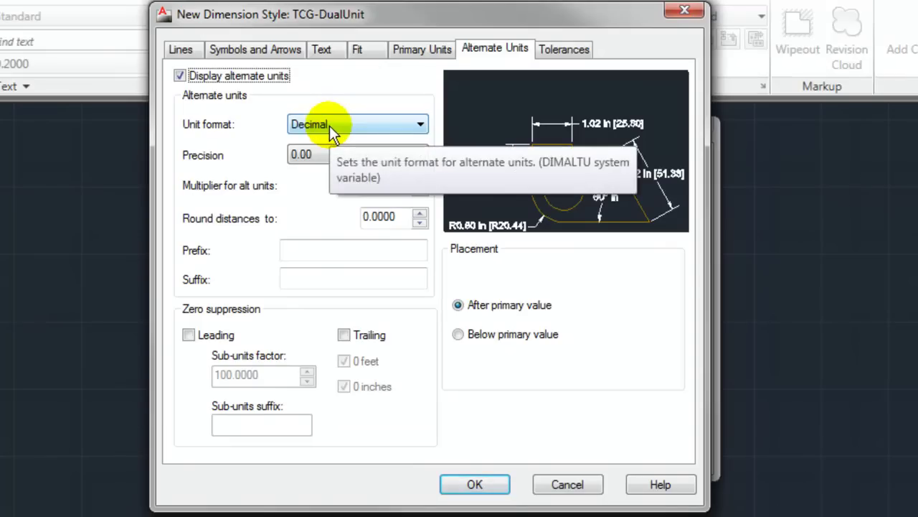
left_click(307, 154)
left_click(307, 172)
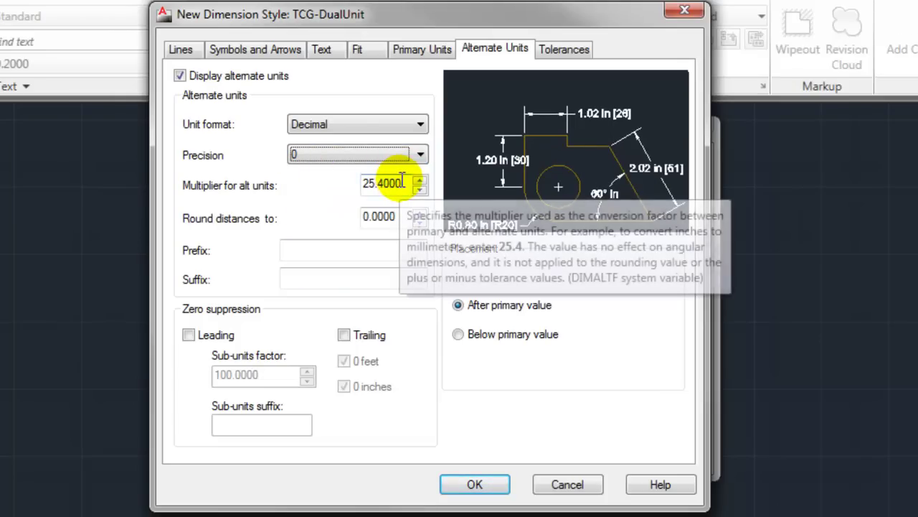
left_click_drag(404, 184, 362, 183)
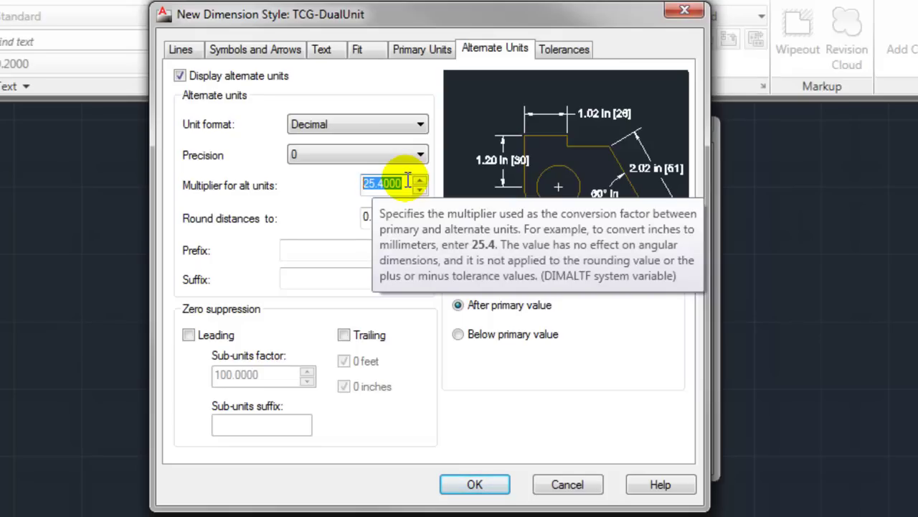
Add an 'mm' alternate suffix, place alternate values below primary, and close the Dimension Style Manager
left_click(289, 279)
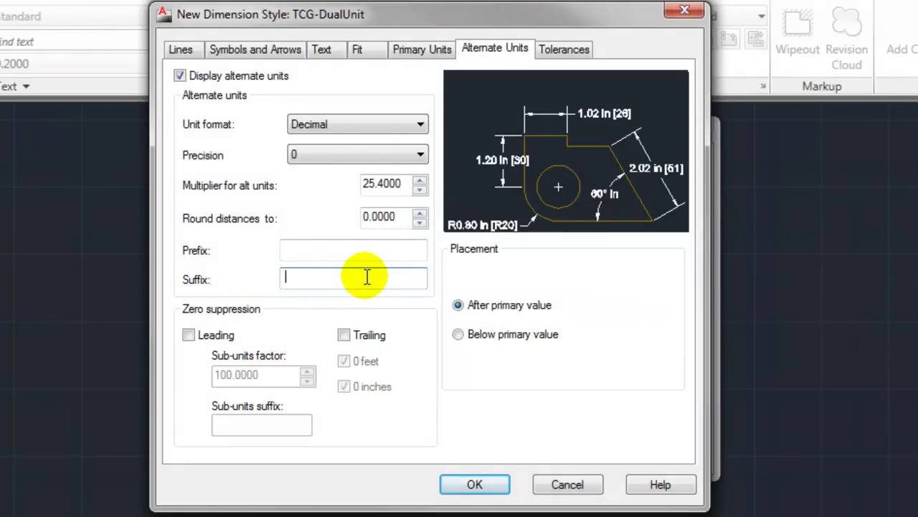
type("mm")
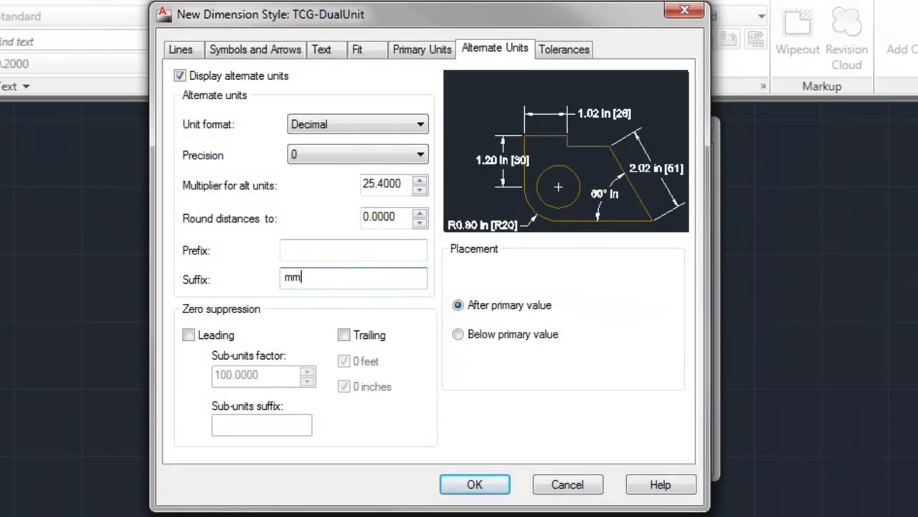
key("Tab")
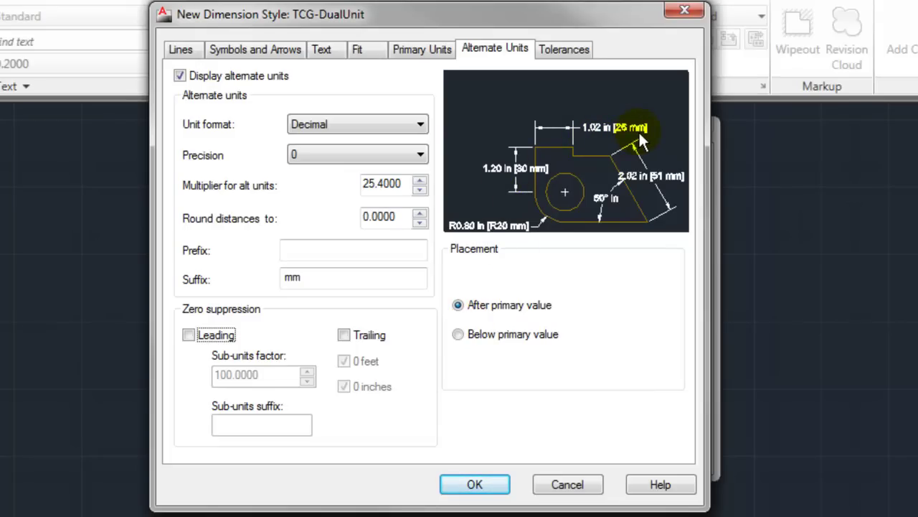
left_click(457, 333)
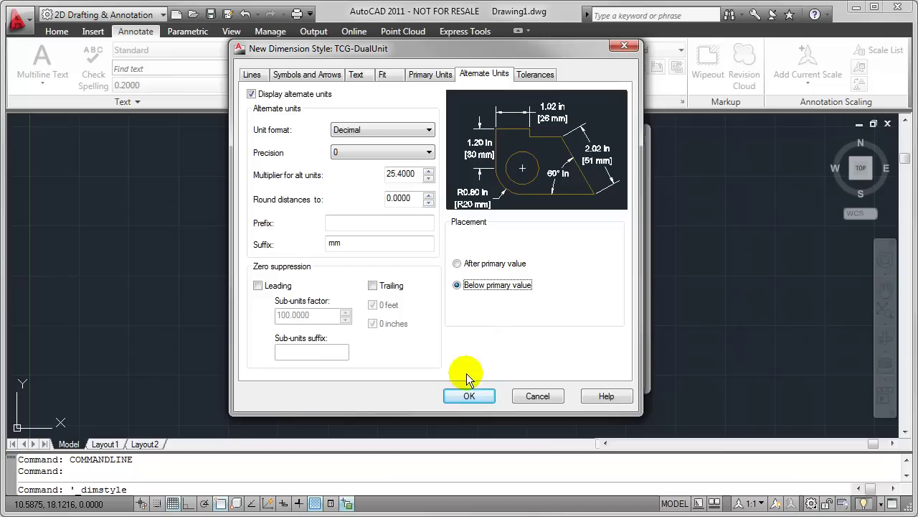
left_click(469, 395)
left_click(543, 371)
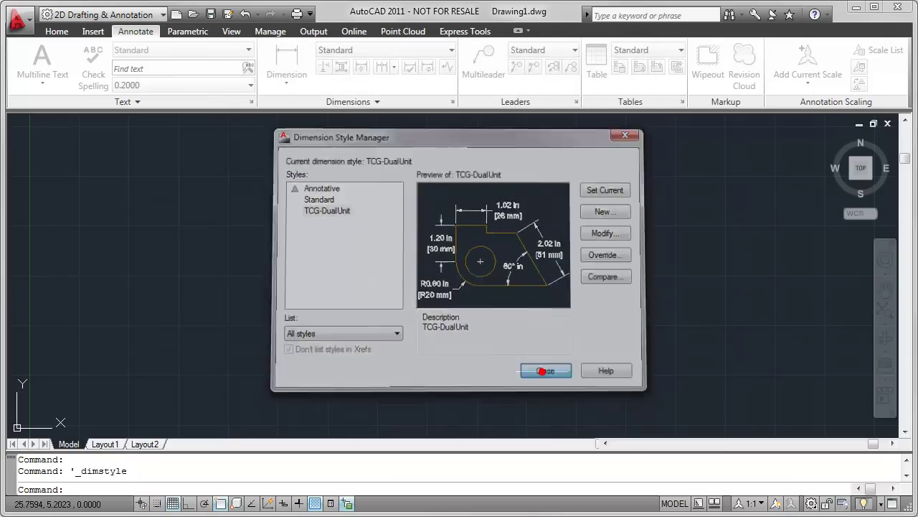
Draw a rectangle with the RECTANG command by picking two opposite corners
type("rec")
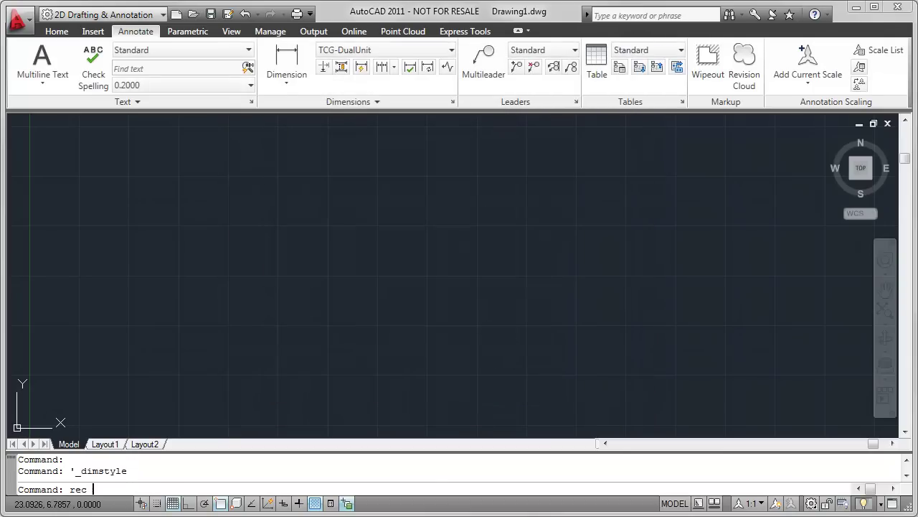
key("Return")
left_click(316, 213)
left_click(516, 323)
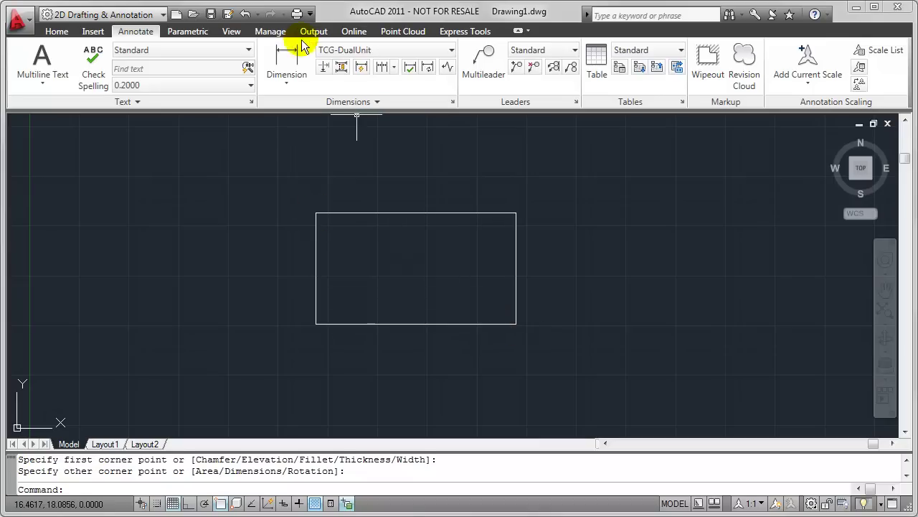
Add a linear dimension across the top edge reading 10.05 in over 255 mm
left_click(287, 59)
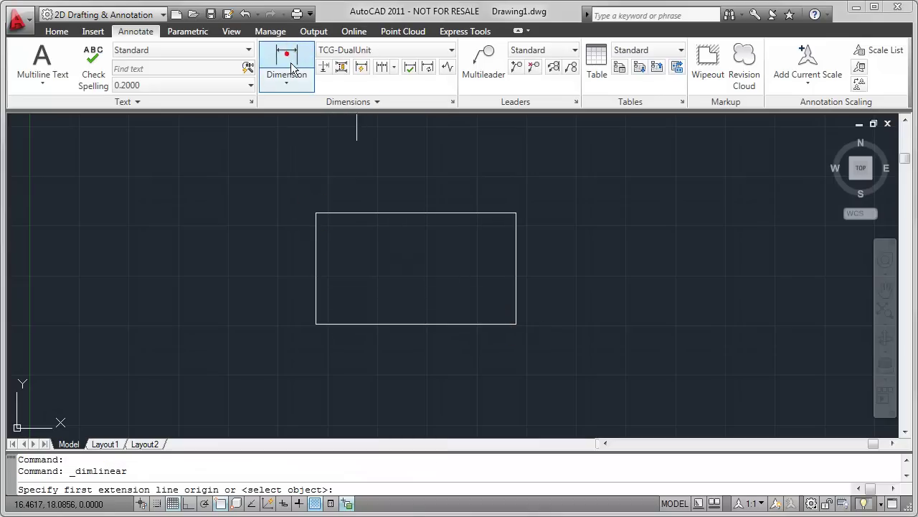
left_click(315, 213)
left_click(516, 213)
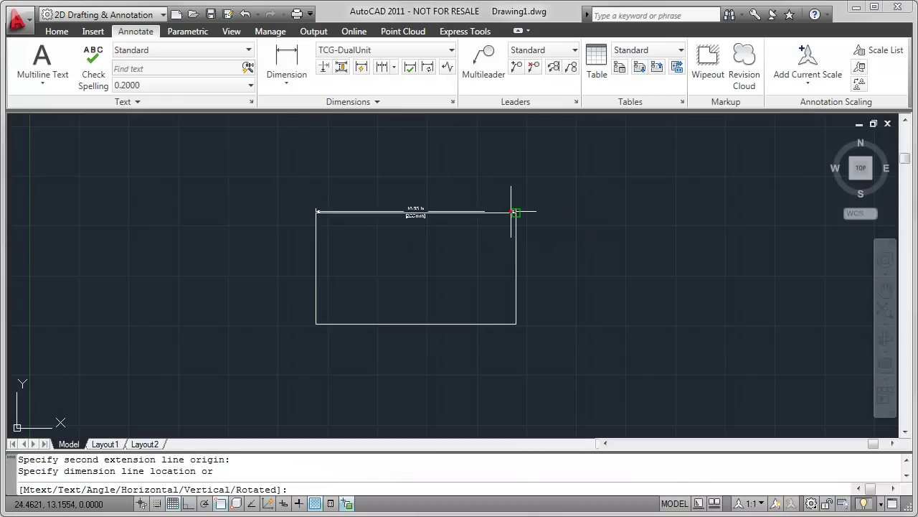
left_click(483, 187)
scroll(407, 190, "up", 8)
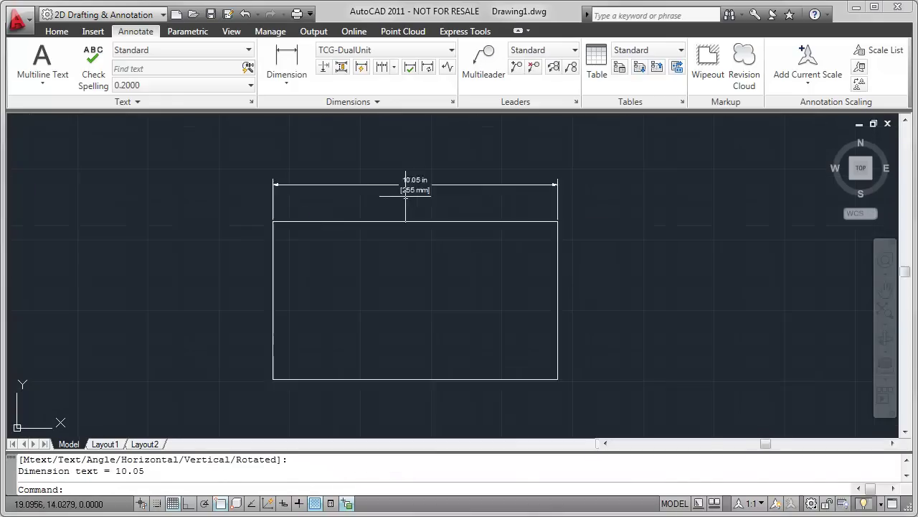
scroll(404, 197, "down", 2)
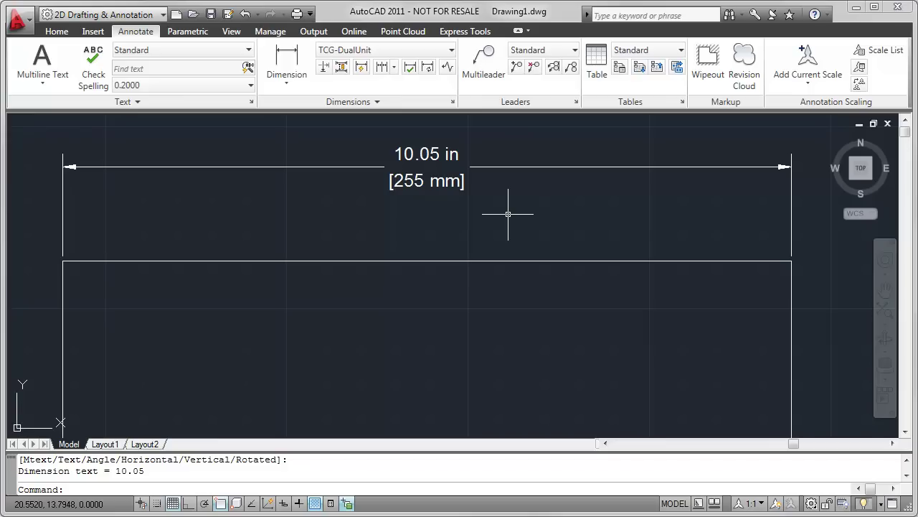
scroll(511, 211, "down", 2)
middle_click_drag(496, 303, 505, 245)
scroll(512, 226, "down", 1)
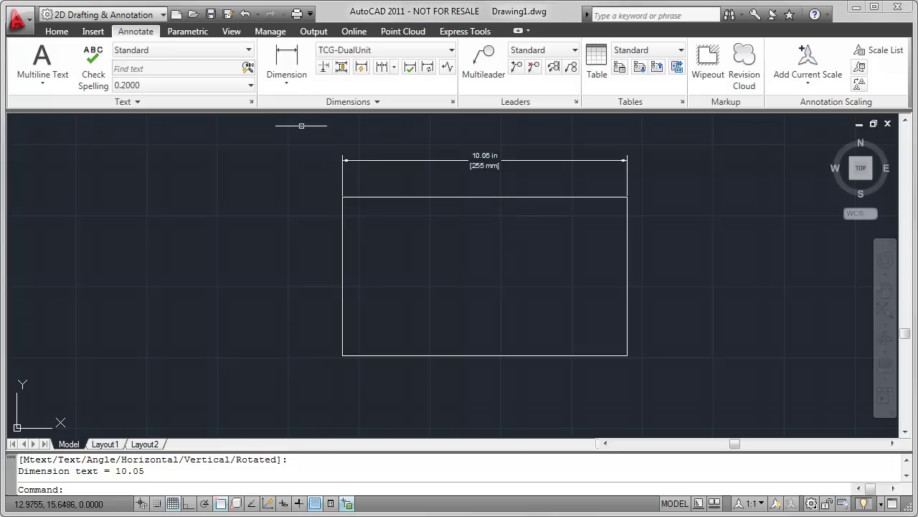
Place a vertical linear dimension left of the rectangle, reading 5.58 in over 142 mm
left_click(286, 83)
left_click(291, 109)
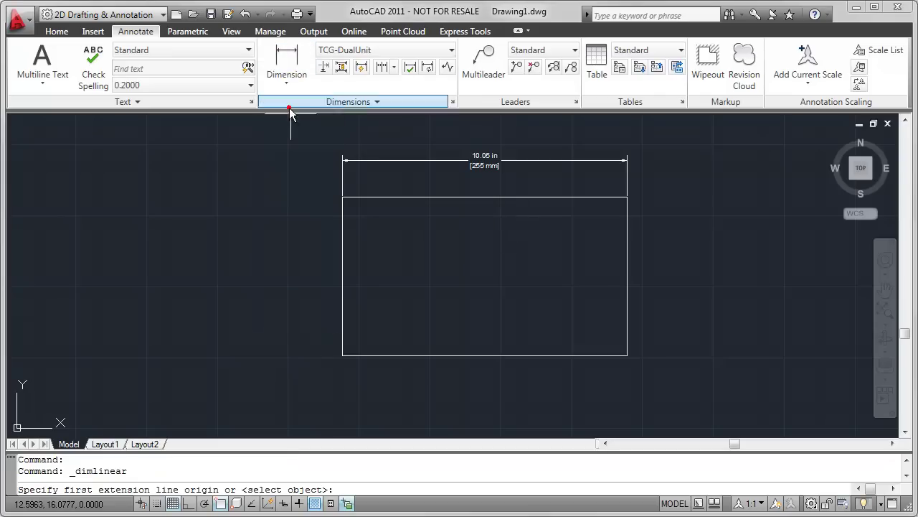
left_click(343, 197)
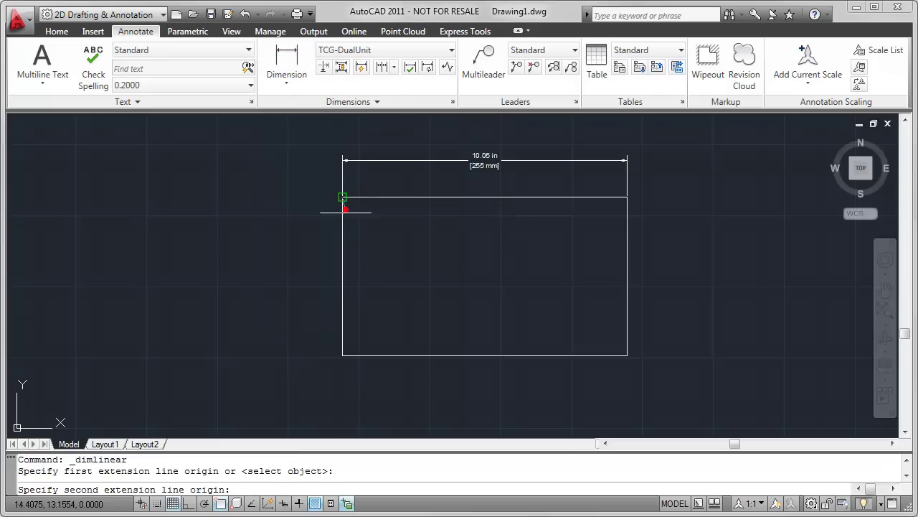
left_click(343, 354)
left_click(304, 346)
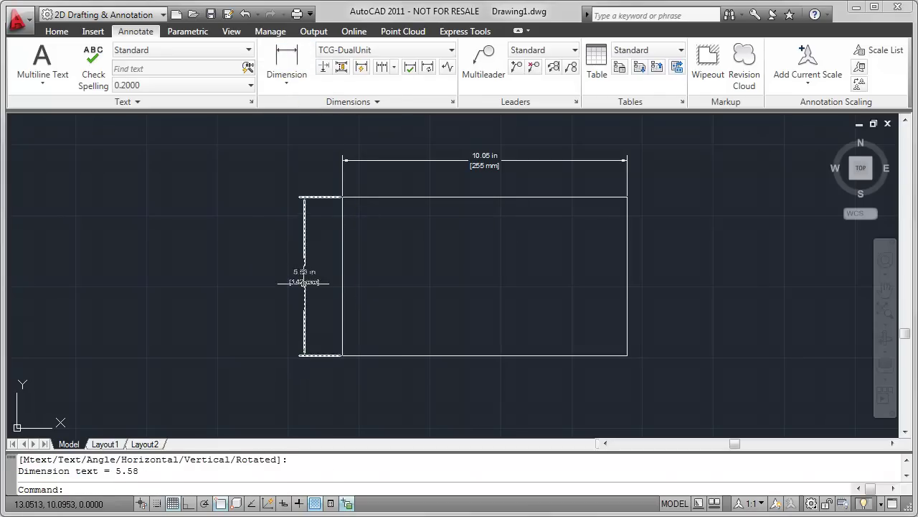
scroll(307, 283, "up", 6)
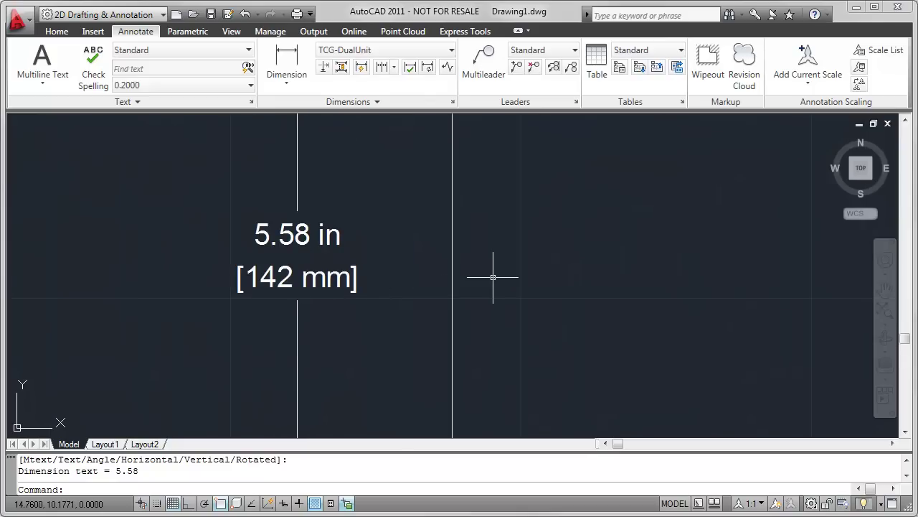